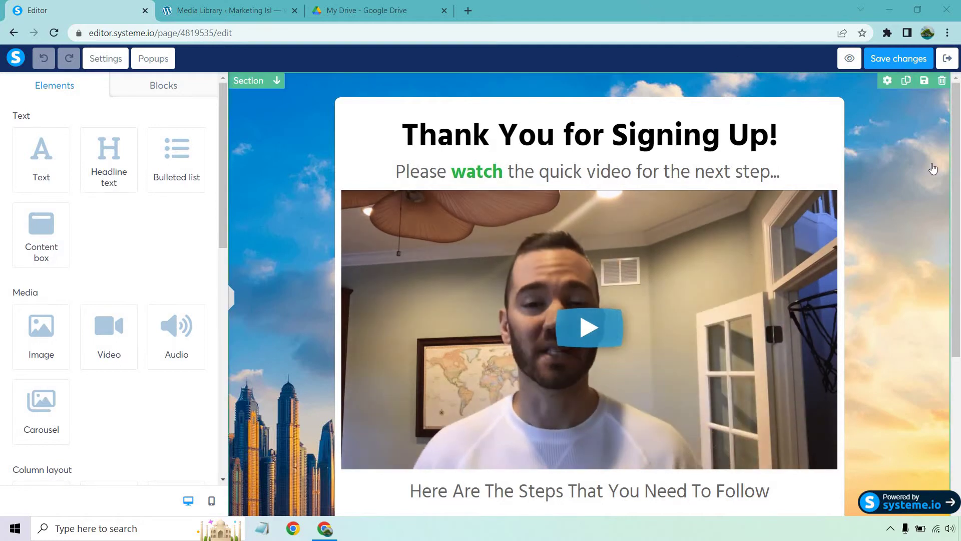
Step: Upload ebook.pdf through the WordPress Media Library and copy its file URL to the clipboard
{"action": "scroll", "coordinate": [933, 168], "scroll_direction": "down", "scroll_amount": 5}
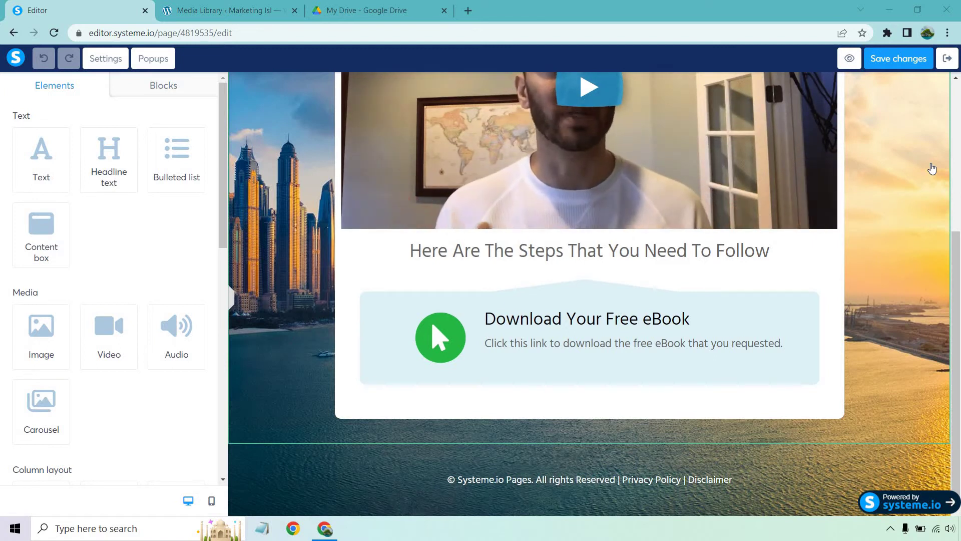
{"action": "left_click", "coordinate": [204, 6]}
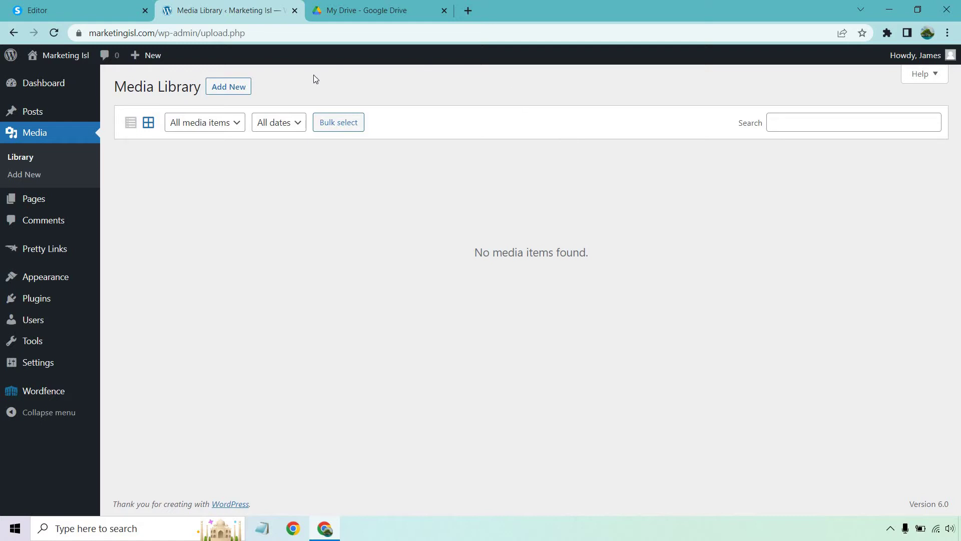
{"action": "left_click", "coordinate": [235, 87]}
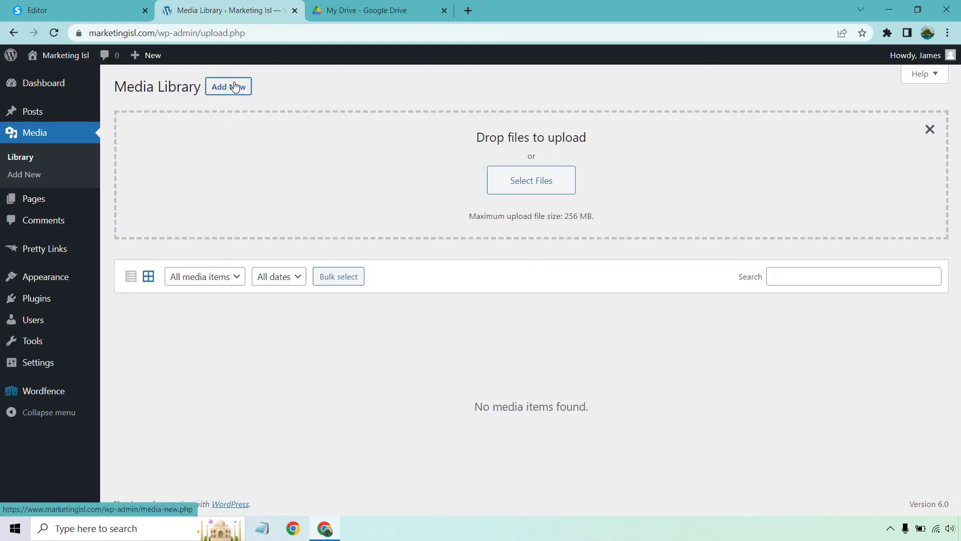
{"action": "left_click", "coordinate": [511, 183]}
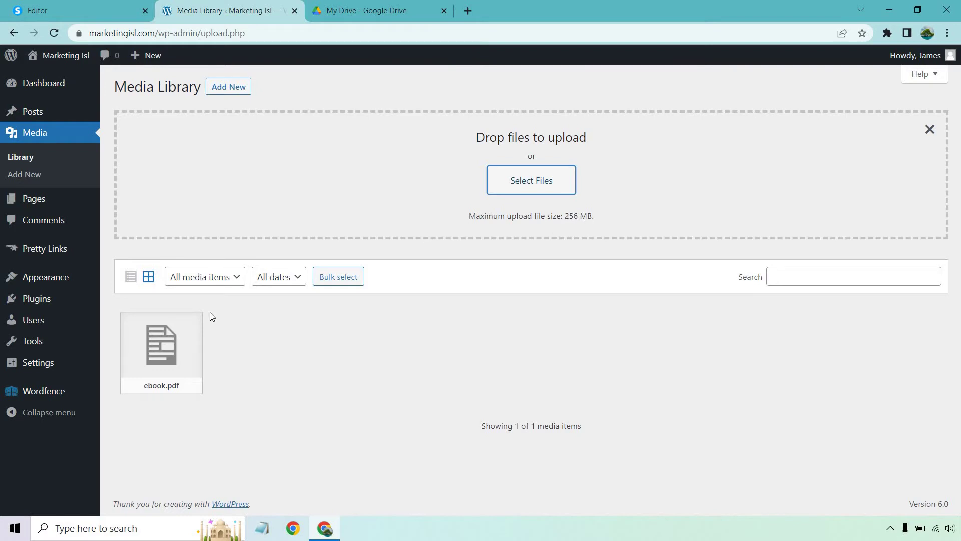
{"action": "left_click", "coordinate": [165, 341]}
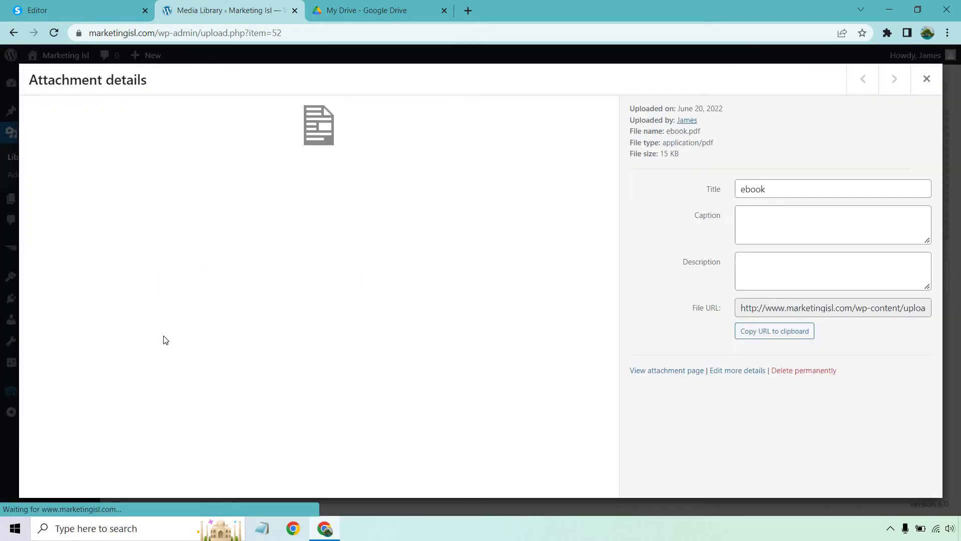
{"action": "left_click", "coordinate": [756, 332]}
Step: Link the phrase 'Click this link to download' to the copied WordPress ebook.pdf URL
{"action": "left_click", "coordinate": [93, 4]}
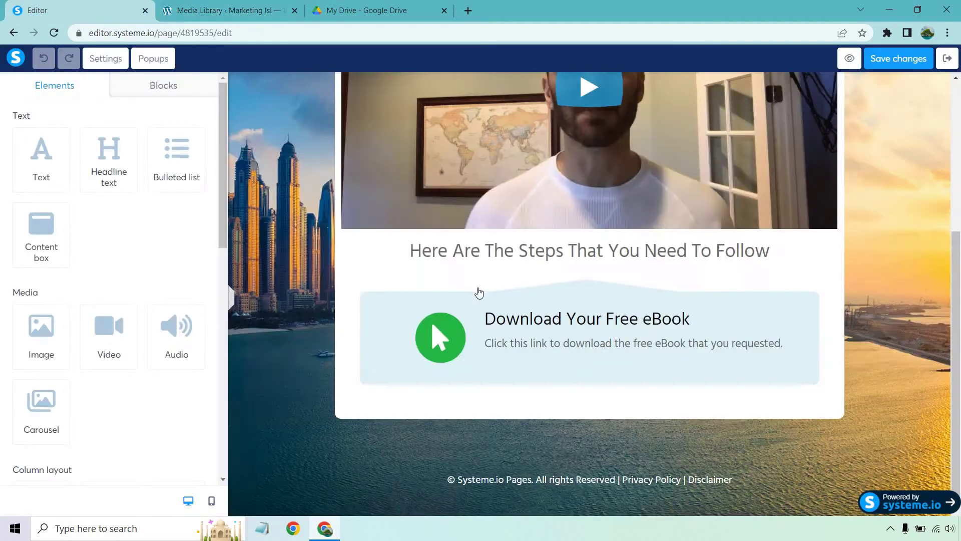
{"action": "left_click", "coordinate": [567, 342]}
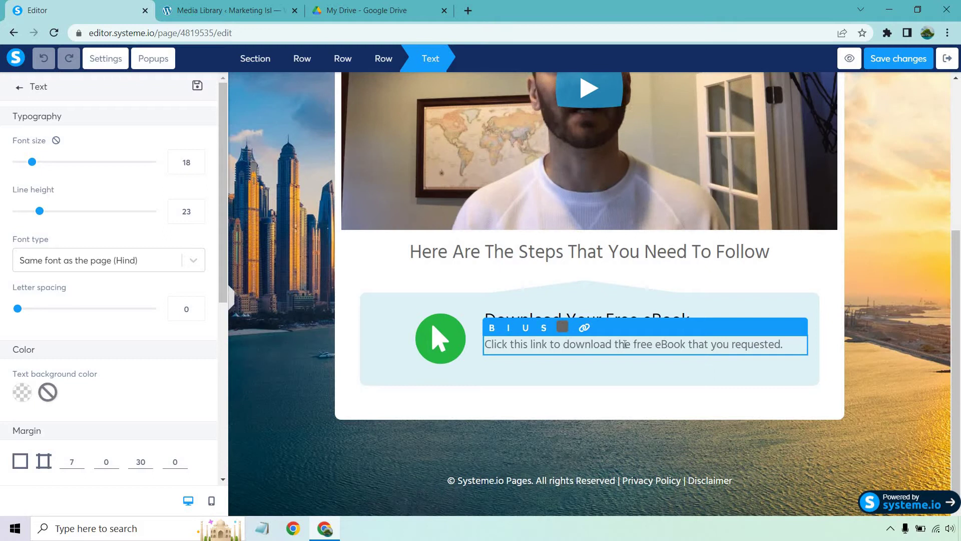
{"action": "left_click_drag", "start_coordinate": [611, 345], "coordinate": [484, 345]}
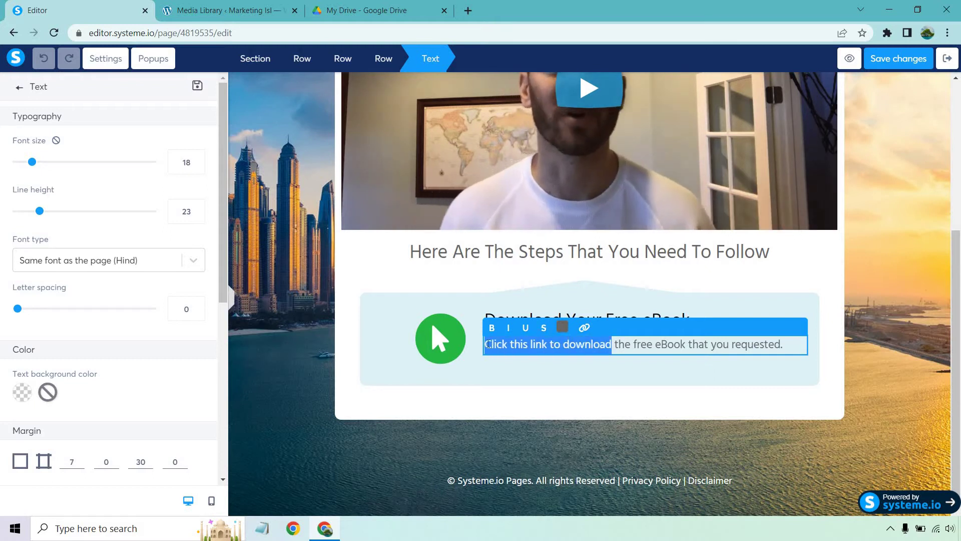
{"action": "left_click", "coordinate": [582, 328]}
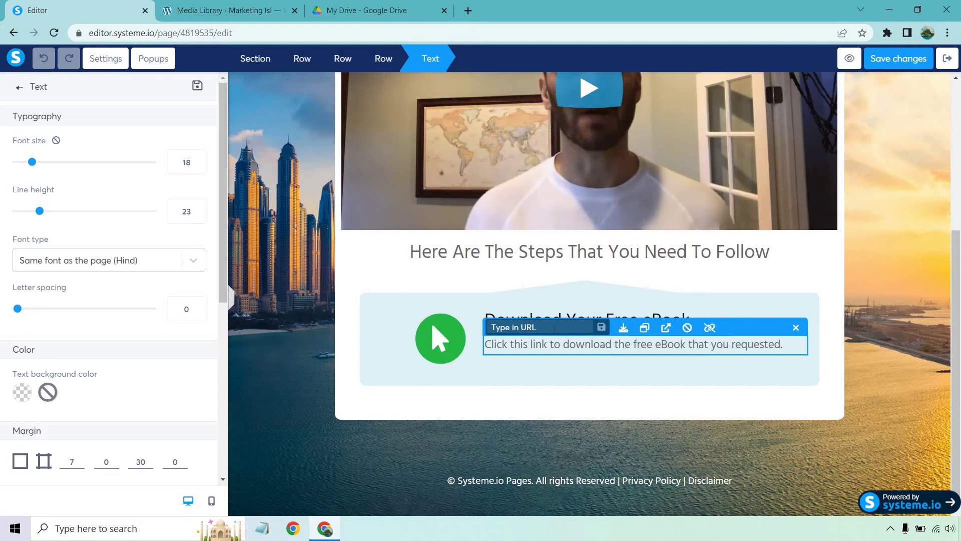
{"action": "key", "text": "ctrl+v"}
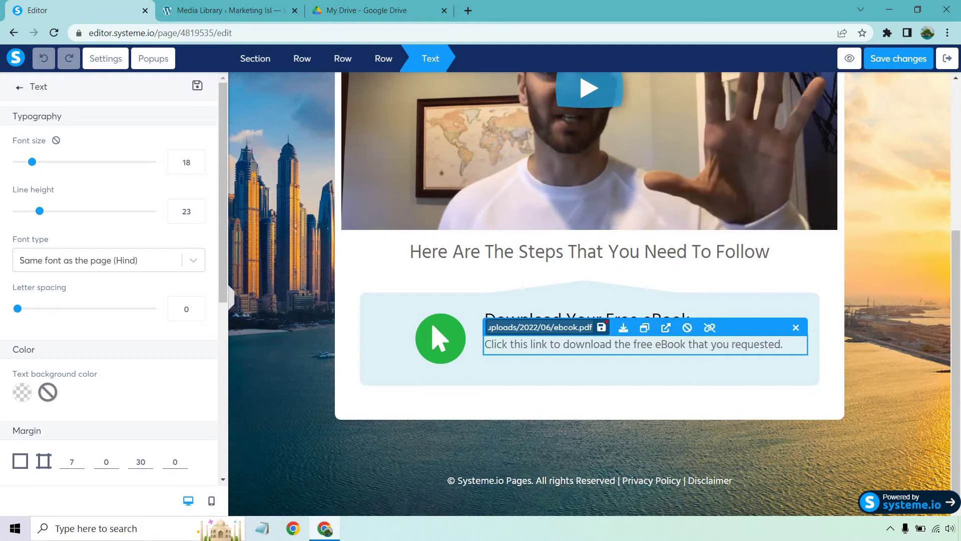
{"action": "left_click", "coordinate": [601, 328]}
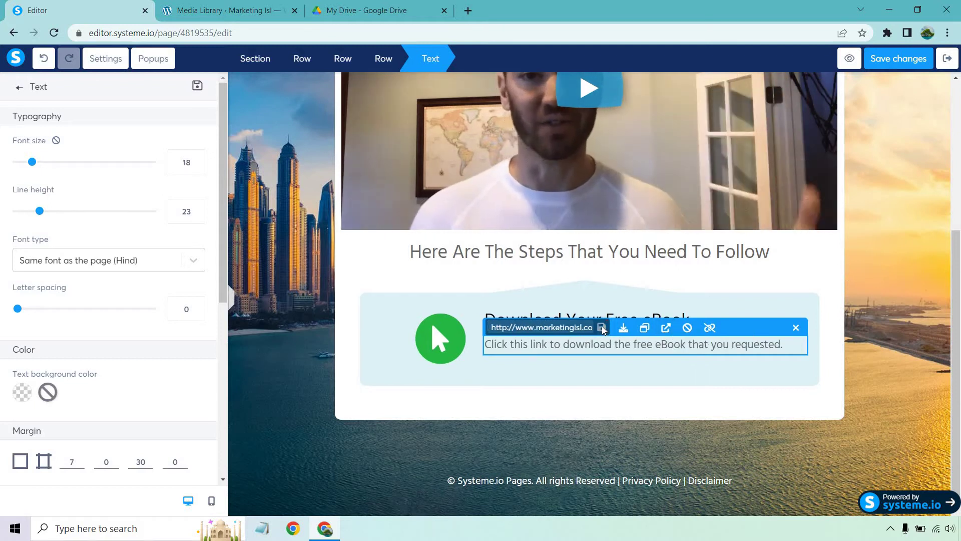
{"action": "left_click", "coordinate": [810, 279]}
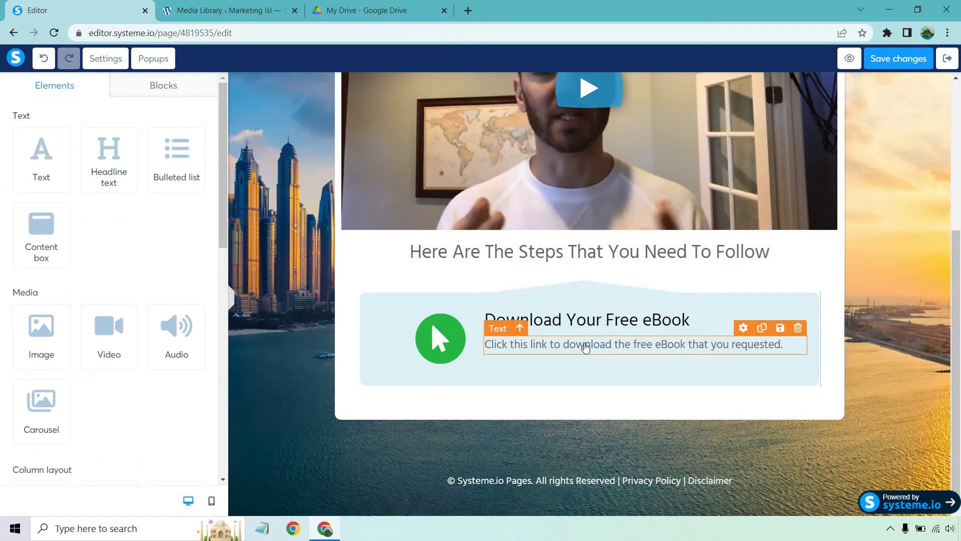
Step: Format 'Click this link to download' as bold, blue 140AF8 and underlined text
{"action": "left_click_drag", "start_coordinate": [485, 344], "coordinate": [588, 347]}
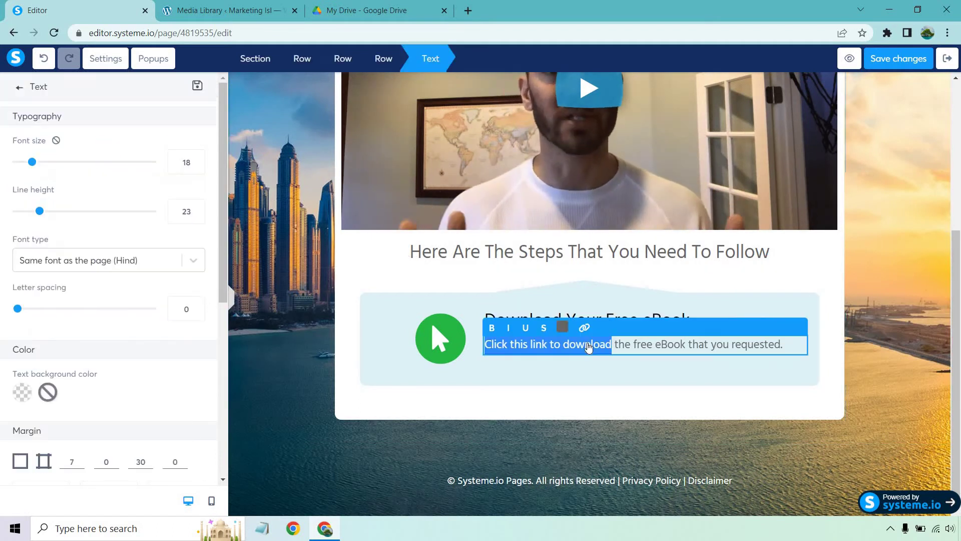
{"action": "left_click", "coordinate": [620, 347]}
{"action": "left_click_drag", "start_coordinate": [612, 345], "coordinate": [487, 341]}
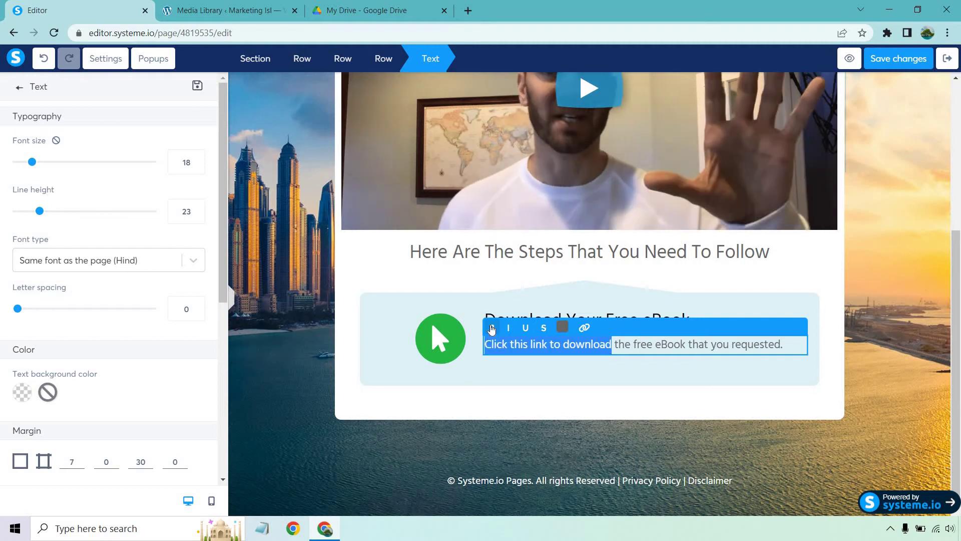
{"action": "left_click", "coordinate": [491, 328]}
{"action": "left_click", "coordinate": [563, 327]}
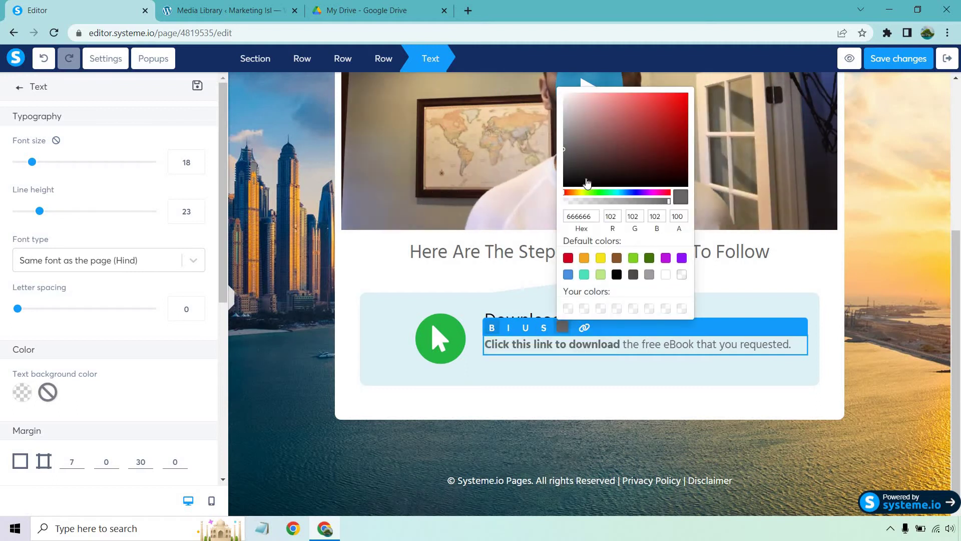
{"action": "left_click", "coordinate": [636, 192]}
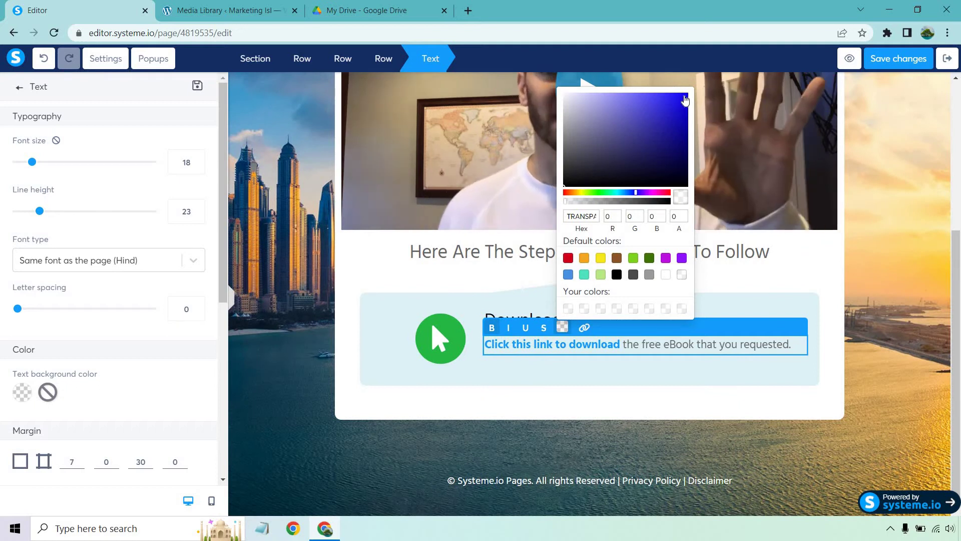
{"action": "left_click", "coordinate": [684, 96]}
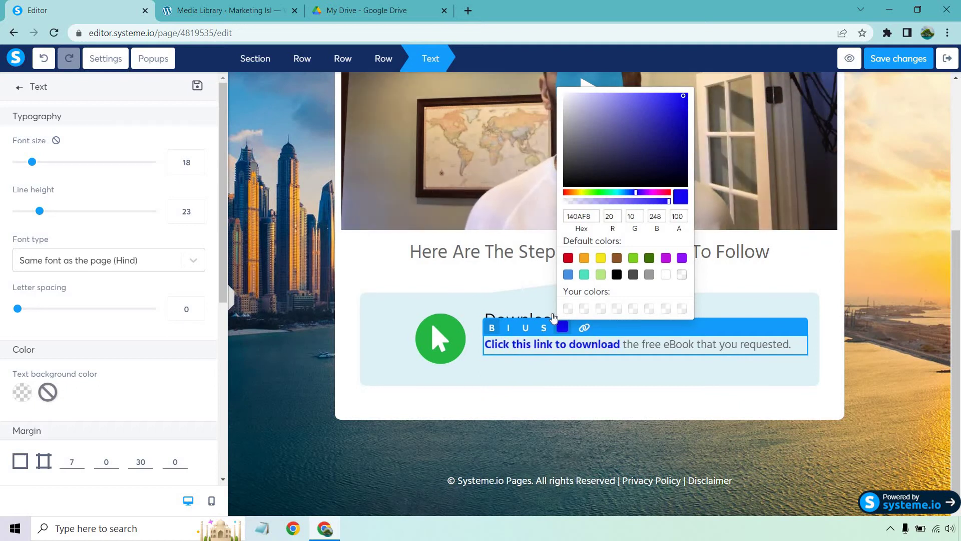
{"action": "left_click", "coordinate": [524, 332]}
{"action": "left_click", "coordinate": [524, 333]}
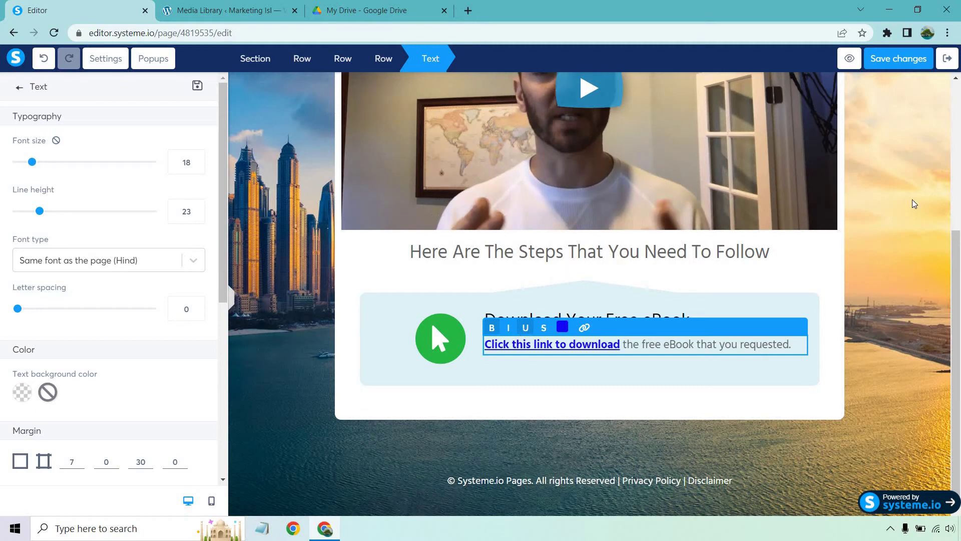
{"action": "left_click", "coordinate": [899, 198]}
{"action": "scroll", "coordinate": [899, 198], "scroll_direction": "up", "scroll_amount": 5}
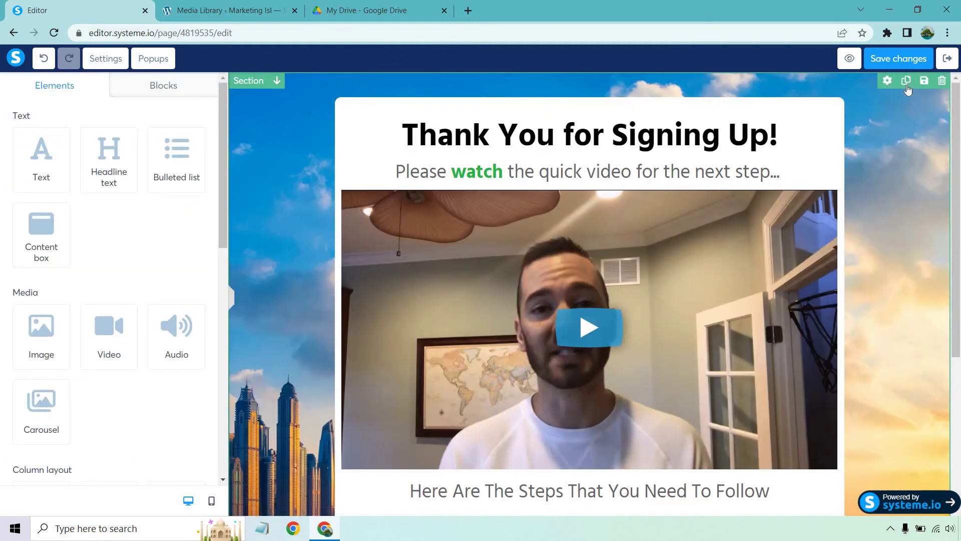
Step: Save the page, confirm the preview's download link opens ebook.pdf, and return to the editor
{"action": "left_click", "coordinate": [904, 59]}
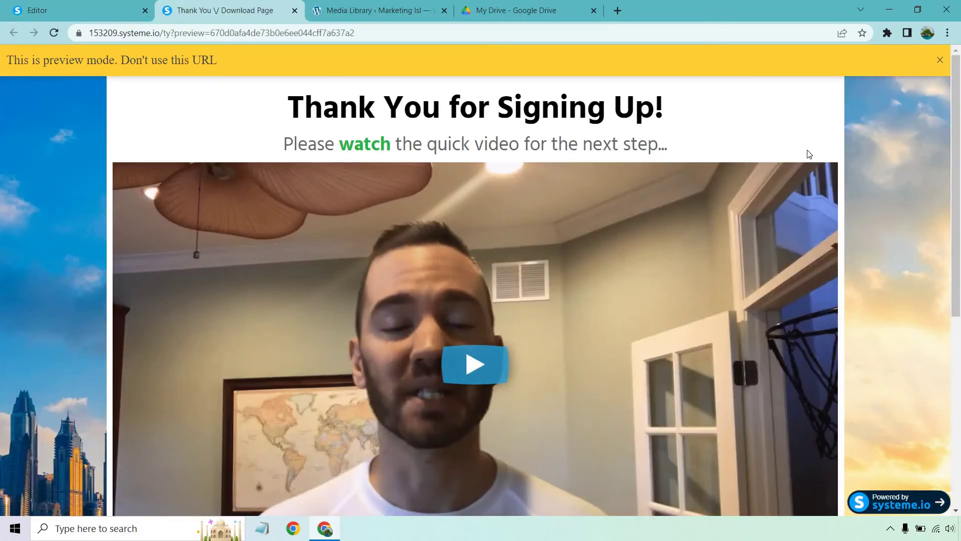
{"action": "scroll", "coordinate": [583, 368], "scroll_direction": "down", "scroll_amount": 5}
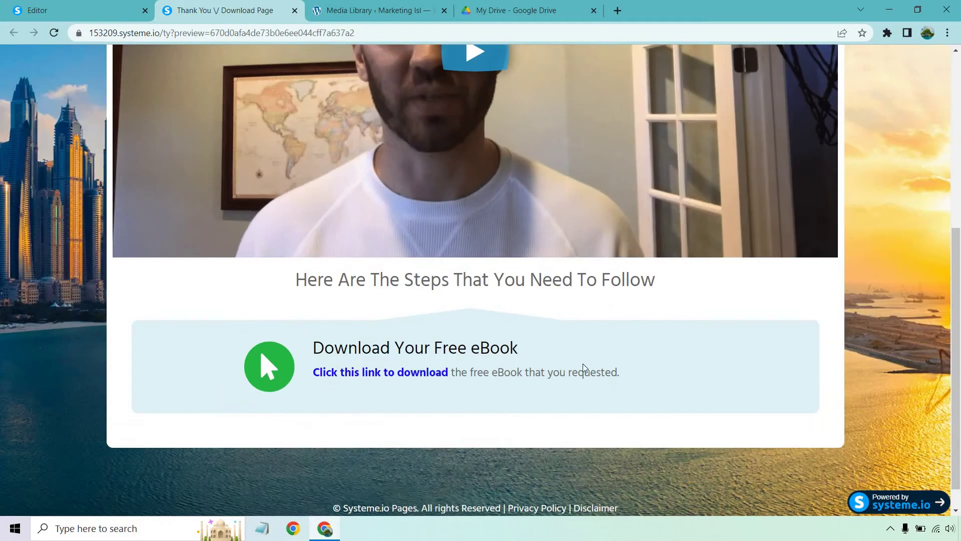
{"action": "left_click", "coordinate": [426, 371]}
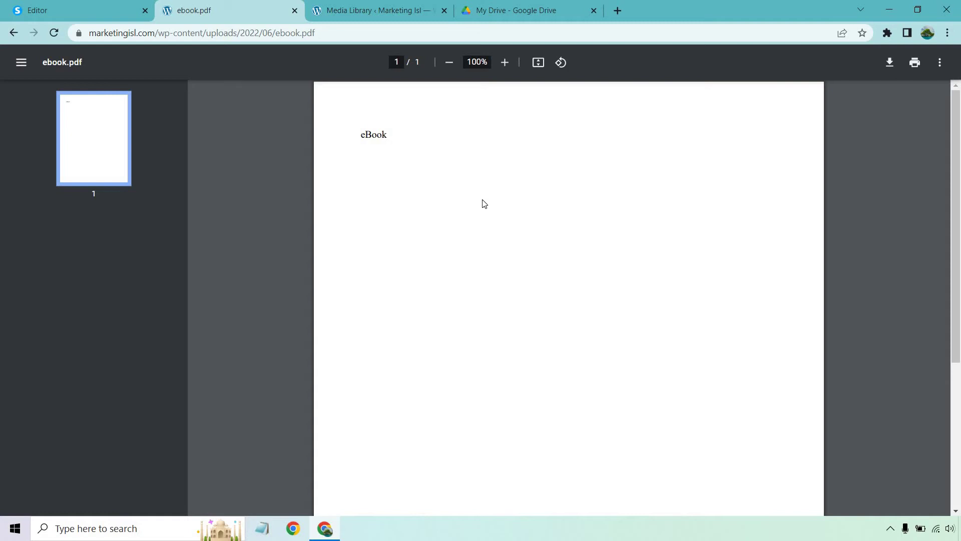
{"action": "left_click", "coordinate": [13, 33]}
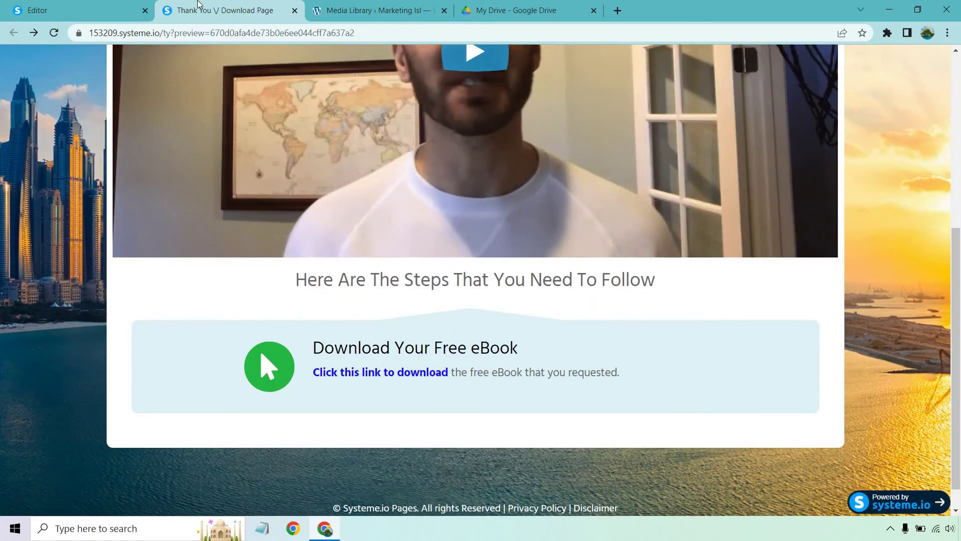
{"action": "left_click", "coordinate": [105, 9]}
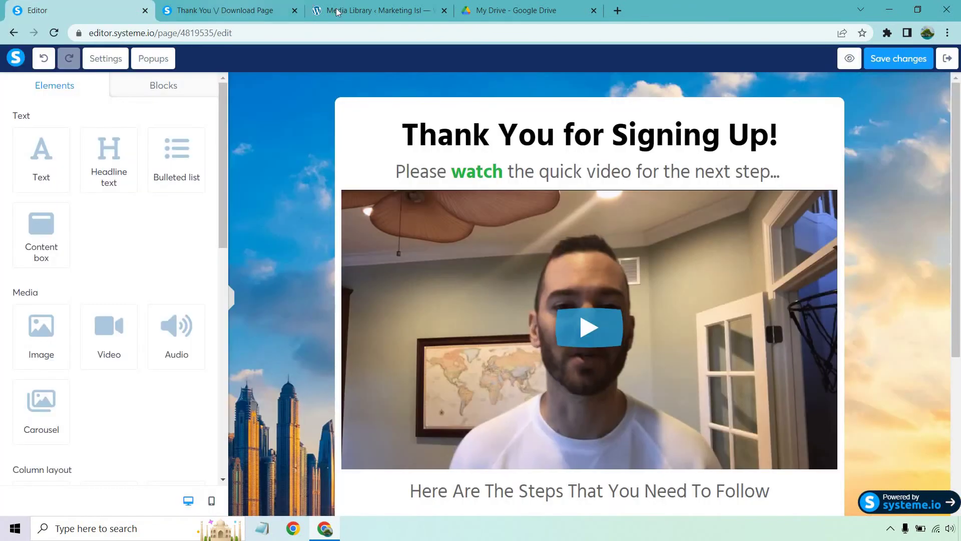
Step: Close the preview and upload ebook.pdf to Google Drive's My Drive
{"action": "left_click", "coordinate": [294, 10]}
{"action": "left_click", "coordinate": [388, 9]}
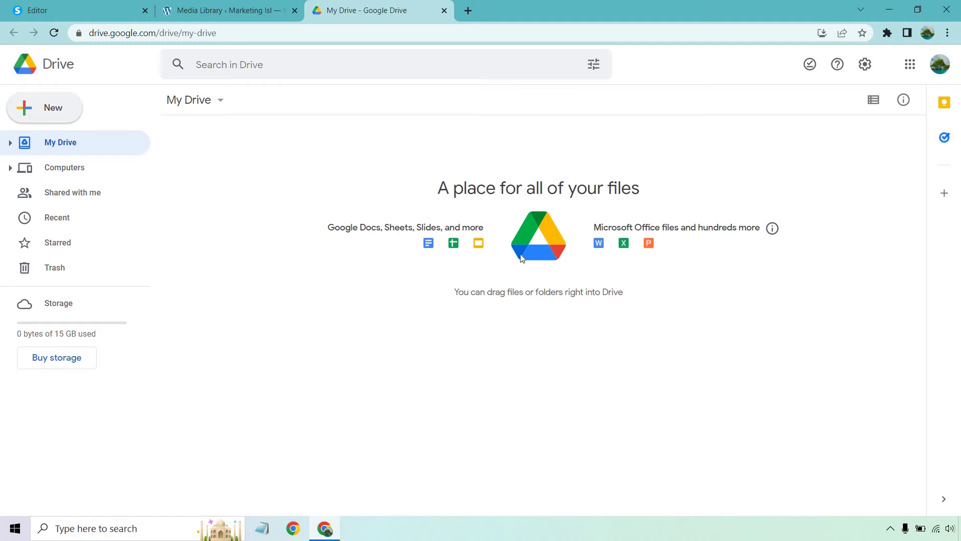
{"action": "left_click", "coordinate": [54, 109]}
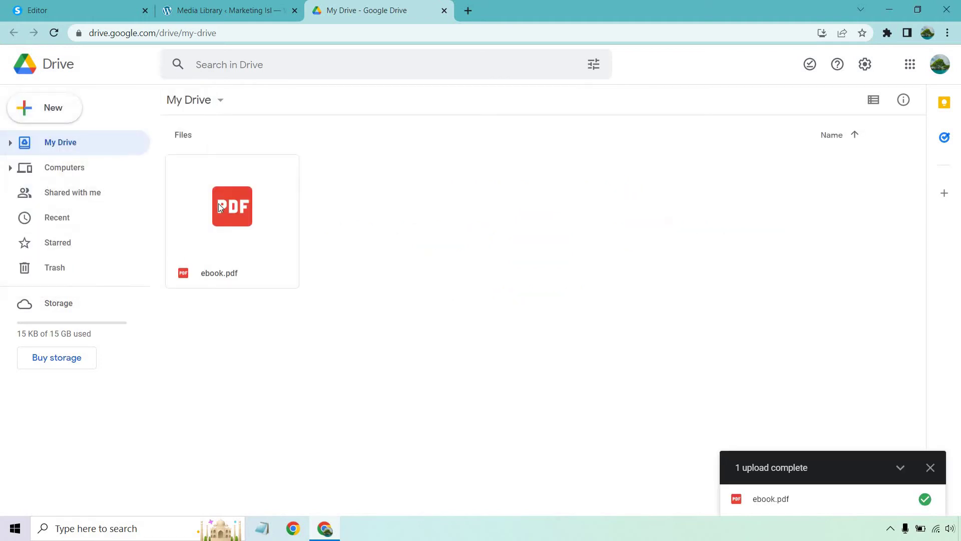
Step: Copy a shareable Google Drive link for ebook.pdf
{"action": "left_click", "coordinate": [223, 207]}
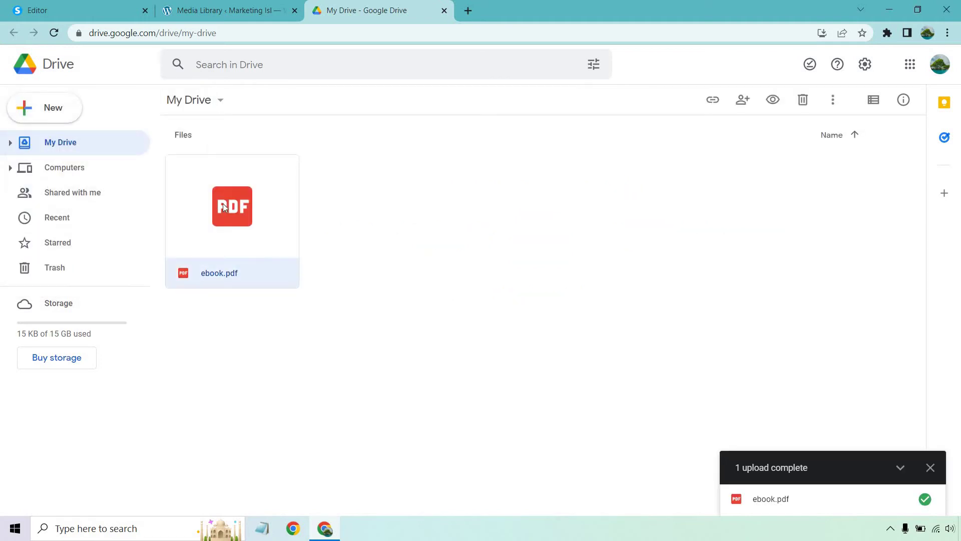
{"action": "right_click", "coordinate": [223, 207]}
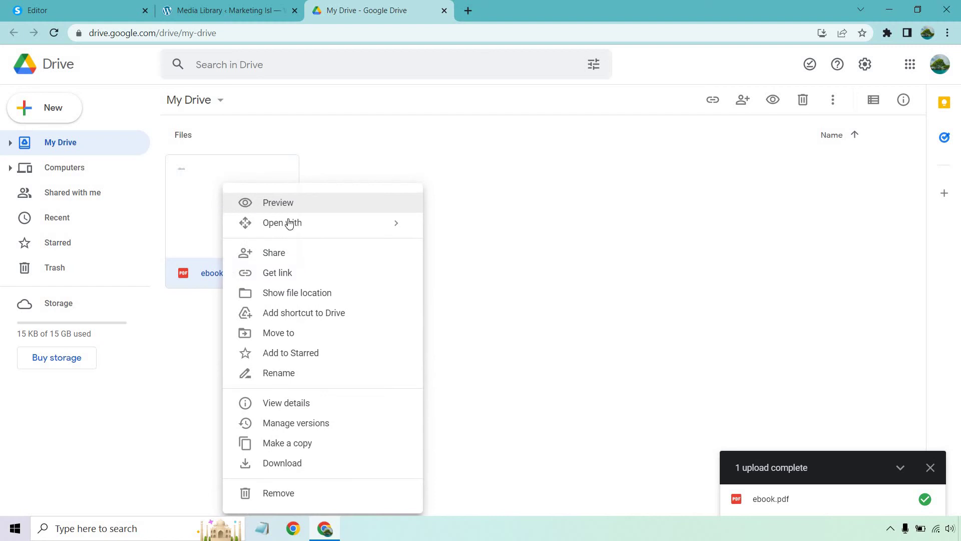
{"action": "mouse_move", "coordinate": [289, 223]}
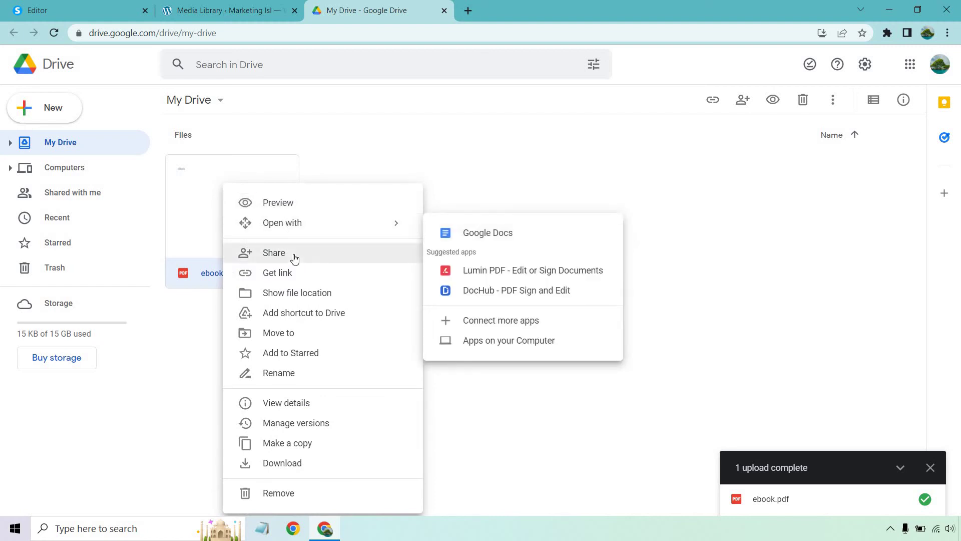
{"action": "left_click", "coordinate": [293, 270]}
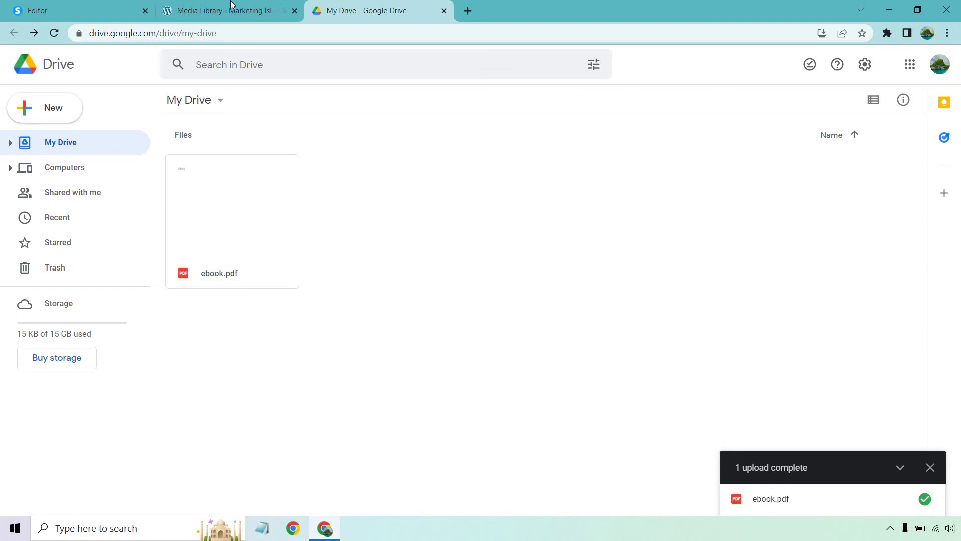
{"action": "left_click", "coordinate": [116, 4]}
Step: Repoint 'Click this link to download' to the copied Google Drive URL and save the page
{"action": "scroll", "coordinate": [601, 350], "scroll_direction": "down", "scroll_amount": 5}
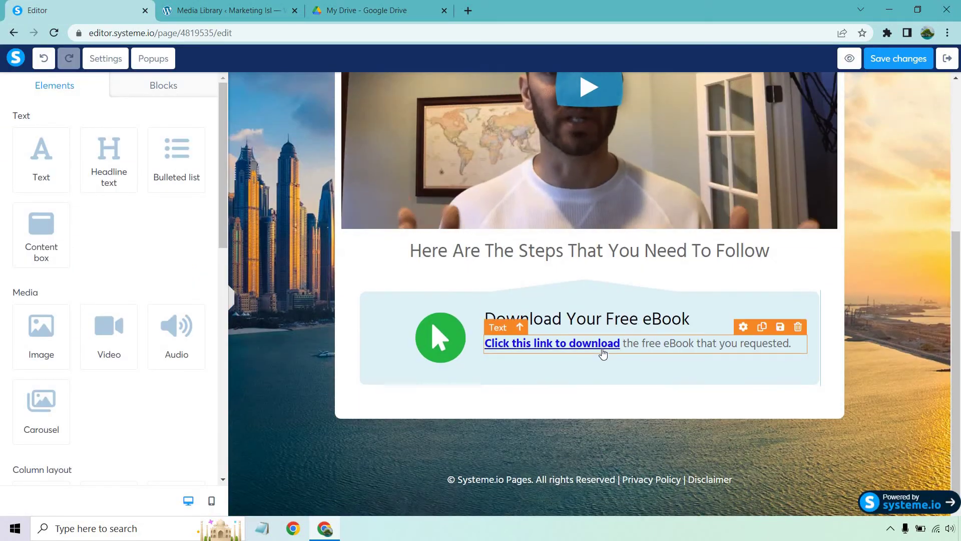
{"action": "left_click_drag", "start_coordinate": [486, 345], "coordinate": [621, 346]}
{"action": "left_click", "coordinate": [584, 327]}
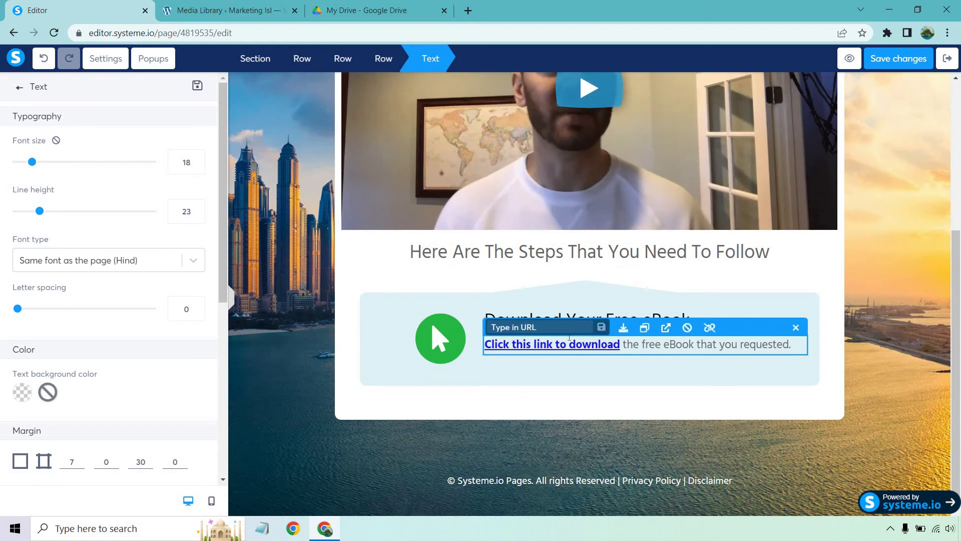
{"action": "left_click", "coordinate": [696, 345]}
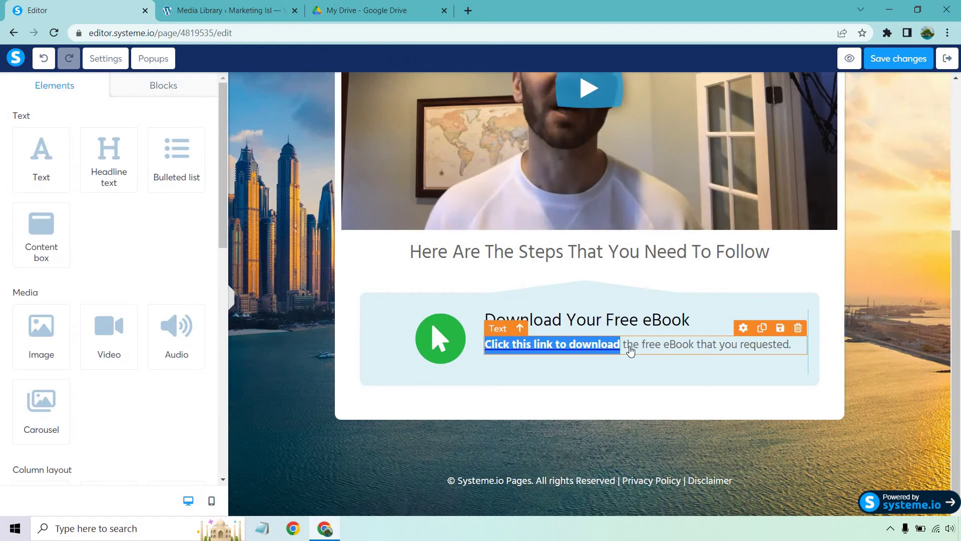
{"action": "left_click", "coordinate": [629, 347]}
{"action": "left_click", "coordinate": [621, 345]}
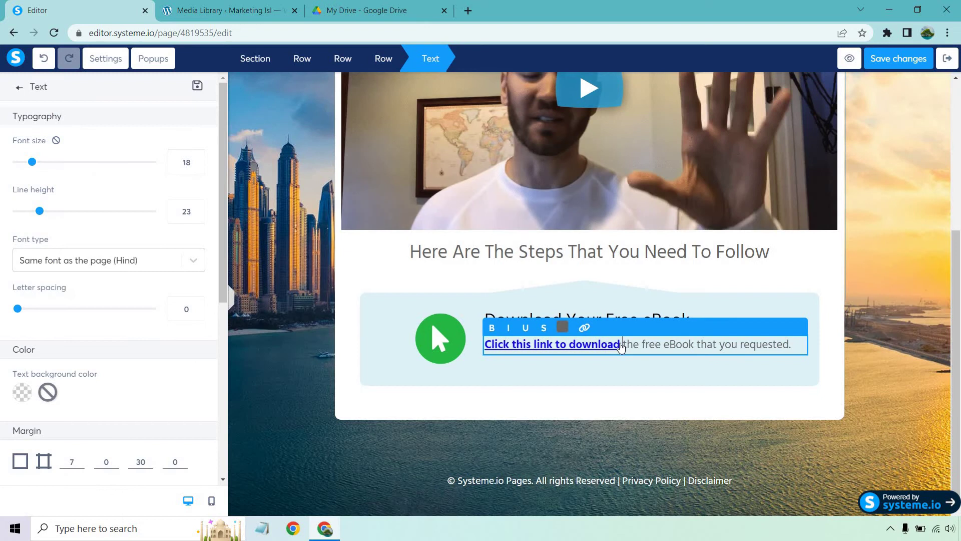
{"action": "left_click_drag", "start_coordinate": [621, 344], "coordinate": [484, 345]}
{"action": "left_click", "coordinate": [584, 327]}
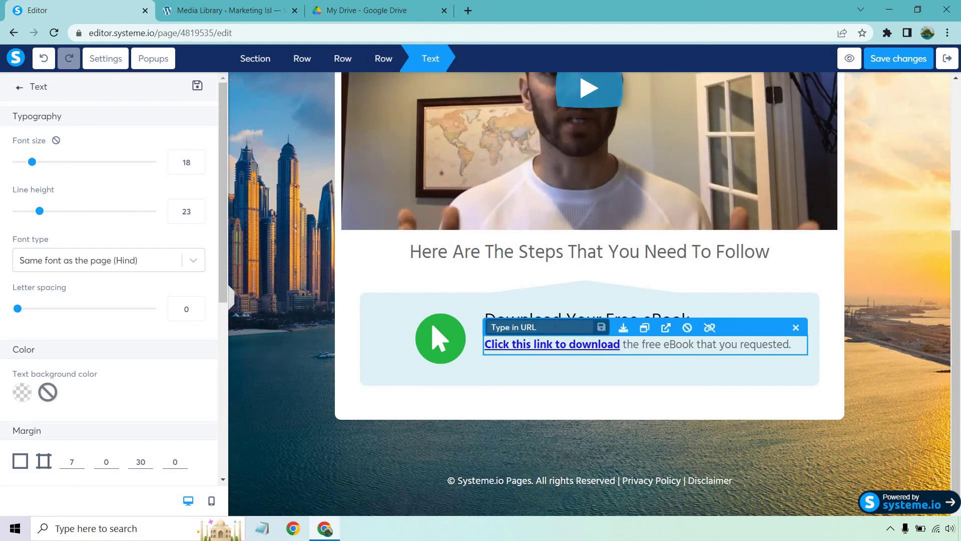
{"action": "key", "text": "ctrl+v"}
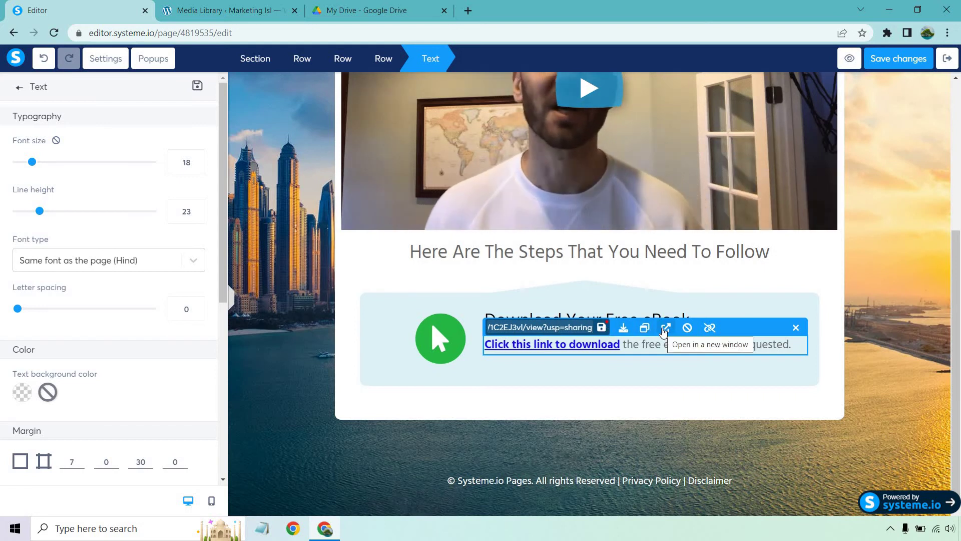
{"action": "left_click", "coordinate": [601, 328]}
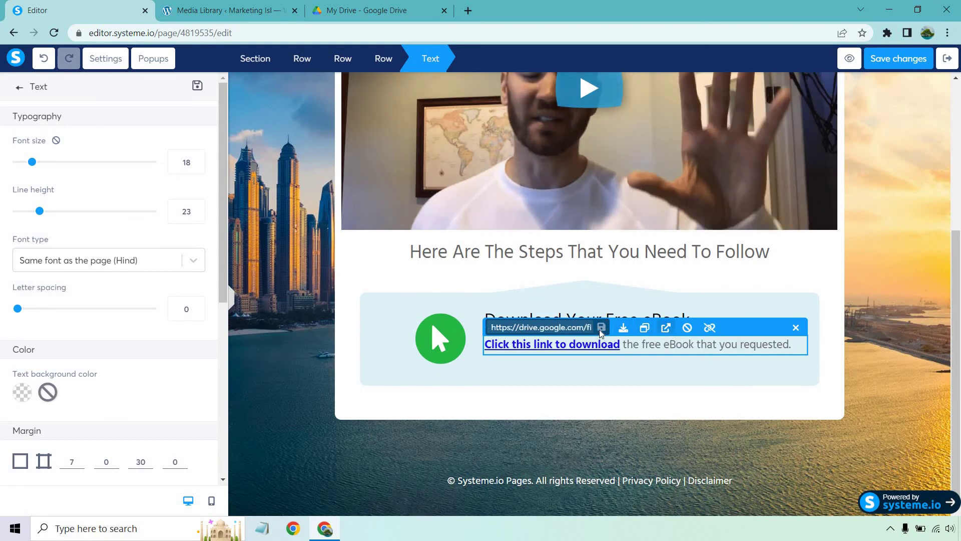
{"action": "left_click", "coordinate": [885, 324]}
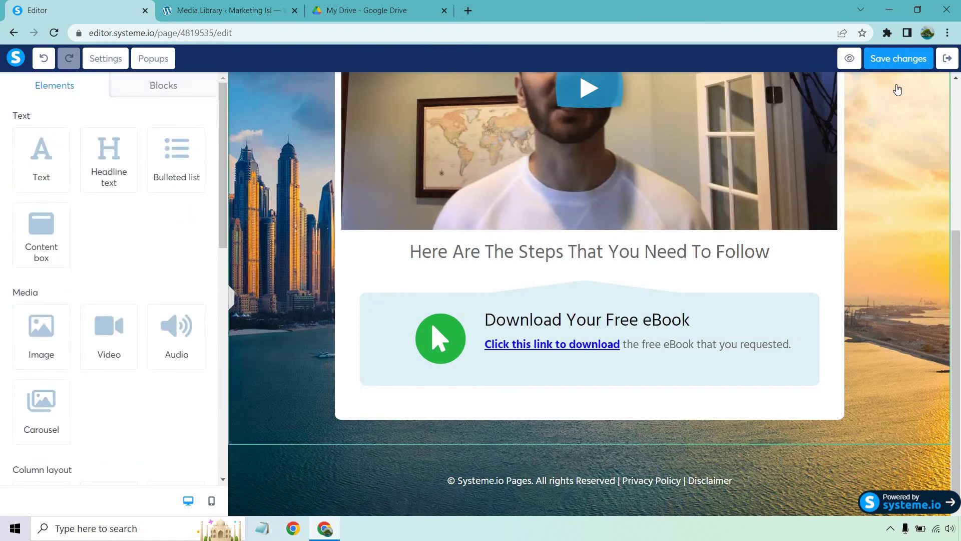
{"action": "left_click", "coordinate": [897, 58]}
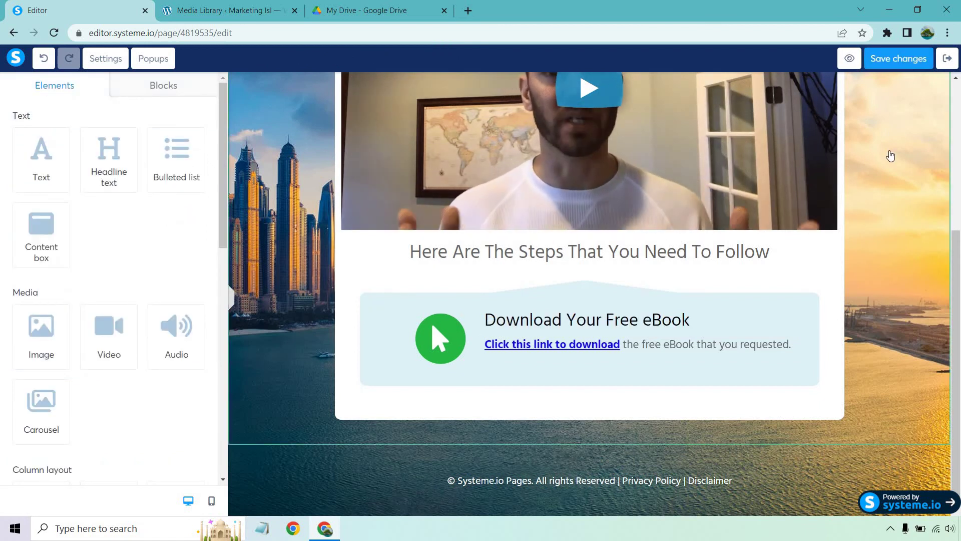
Step: Preview the thank-you page and scroll down to the 'Download Your Free eBook' box
{"action": "left_click", "coordinate": [850, 59]}
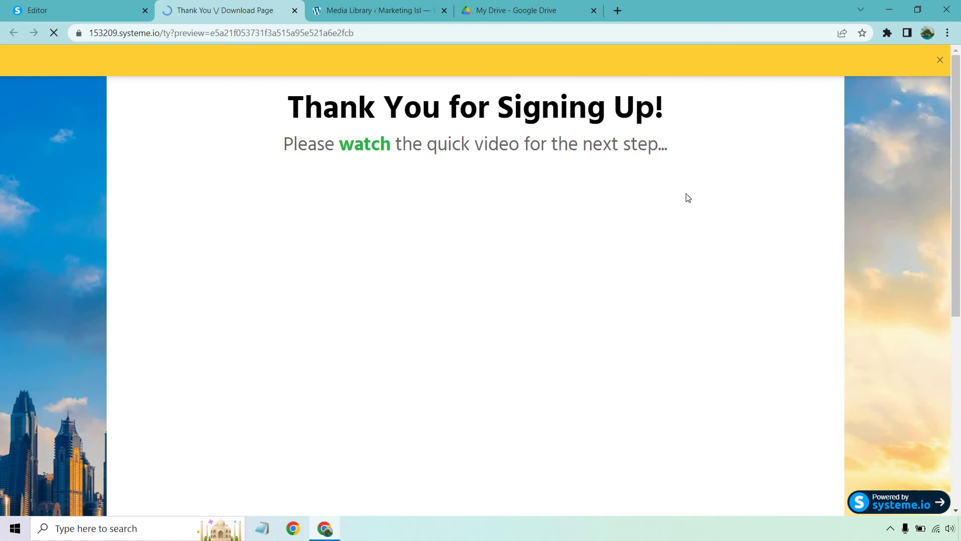
{"action": "scroll", "coordinate": [510, 265], "scroll_direction": "down", "scroll_amount": 3}
{"action": "scroll", "coordinate": [510, 265], "scroll_direction": "down", "scroll_amount": 4}
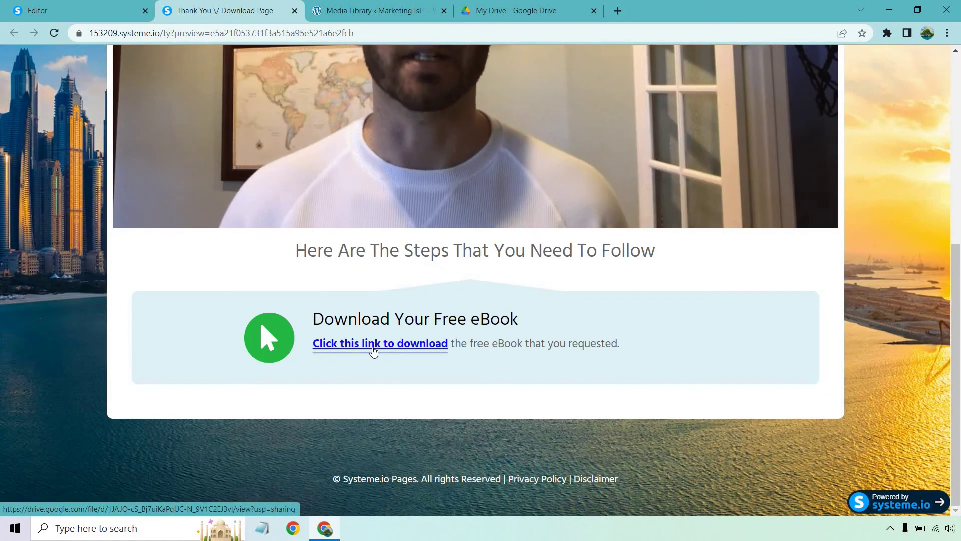